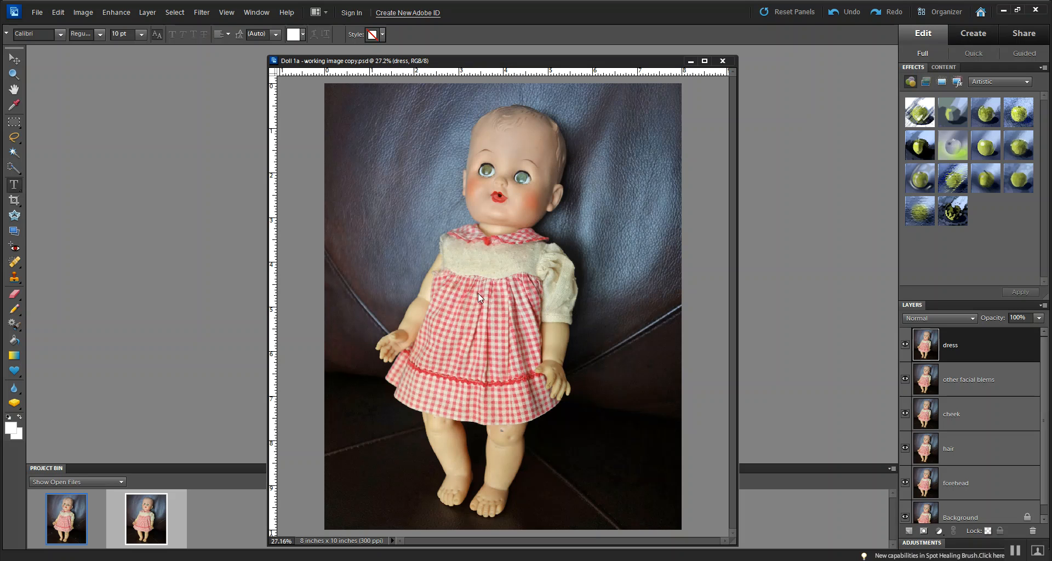
# - Duplicate the dress layer and name the copy "sleeve"
pyautogui.rightClick(980, 348)
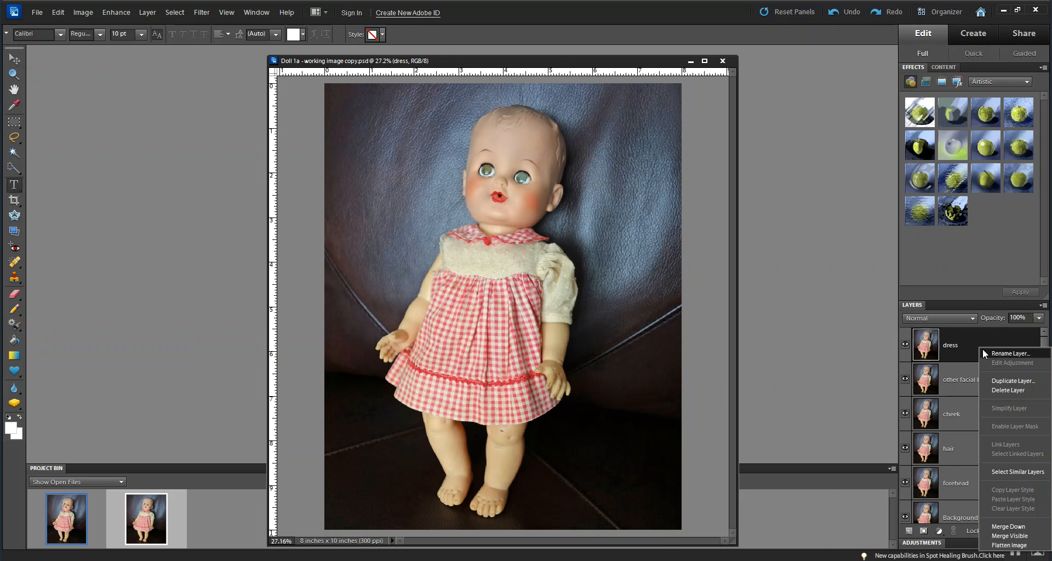
pyautogui.click(1007, 380)
pyautogui.write('sleeve')
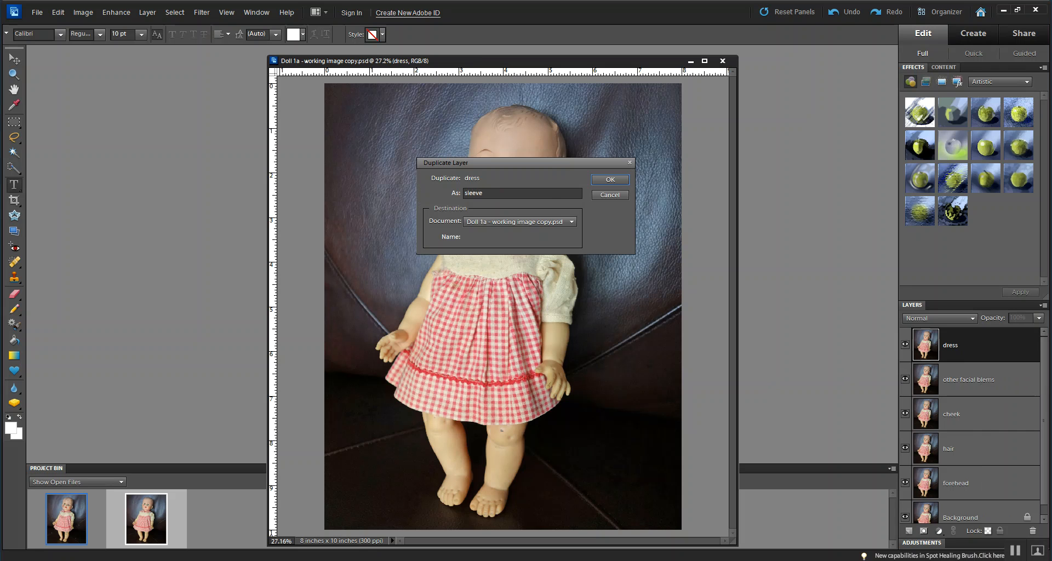
pyautogui.press('Return')
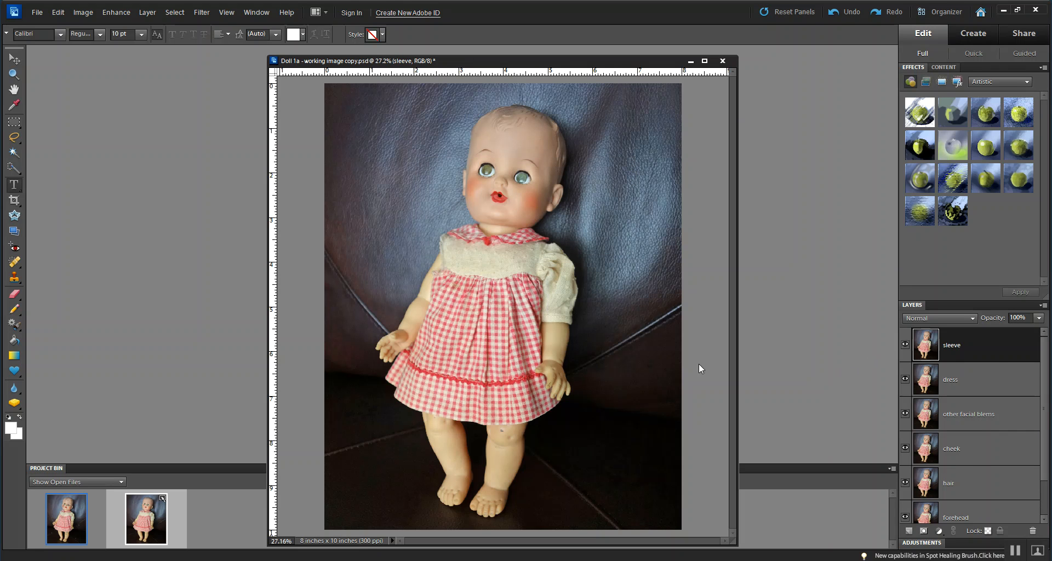
# - Select the doll's existing puffed sleeve by tracing its whole outline with the Magnetic Lasso, from the shoulder seam around the cuff
pyautogui.scroll(5, 544, 302)
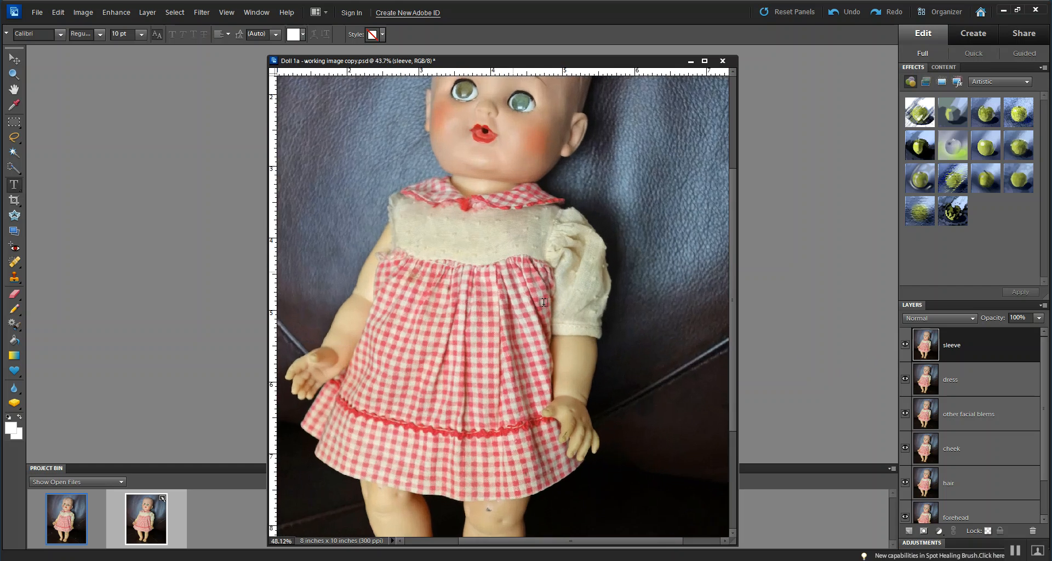
pyautogui.scroll(2, 543, 303)
pyautogui.moveTo(575, 307); pyautogui.dragTo(434, 334)
pyautogui.scroll(2, 434, 334)
pyautogui.moveTo(436, 274); pyautogui.dragTo(400, 342)
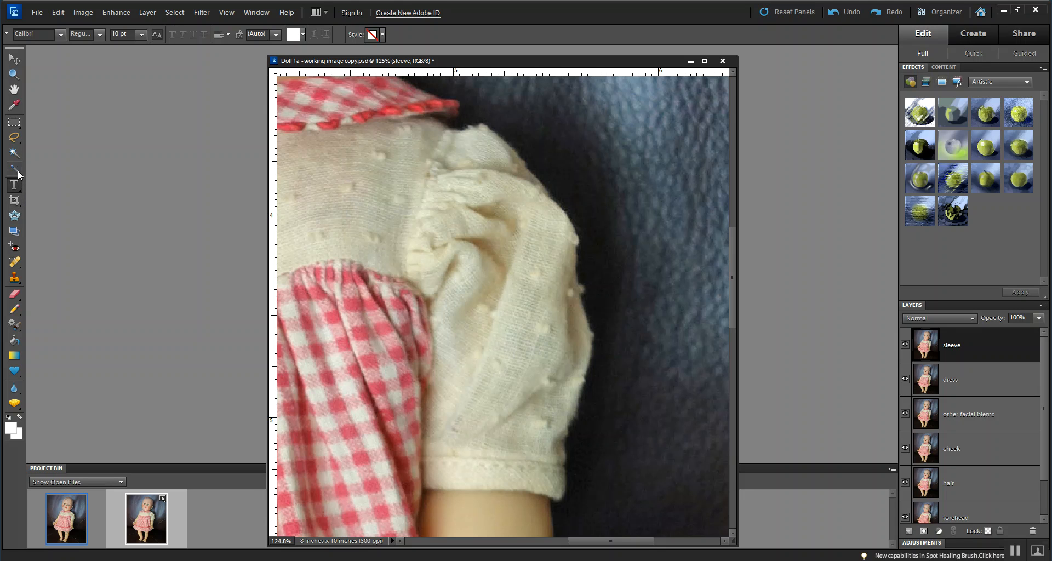
pyautogui.click(19, 143)
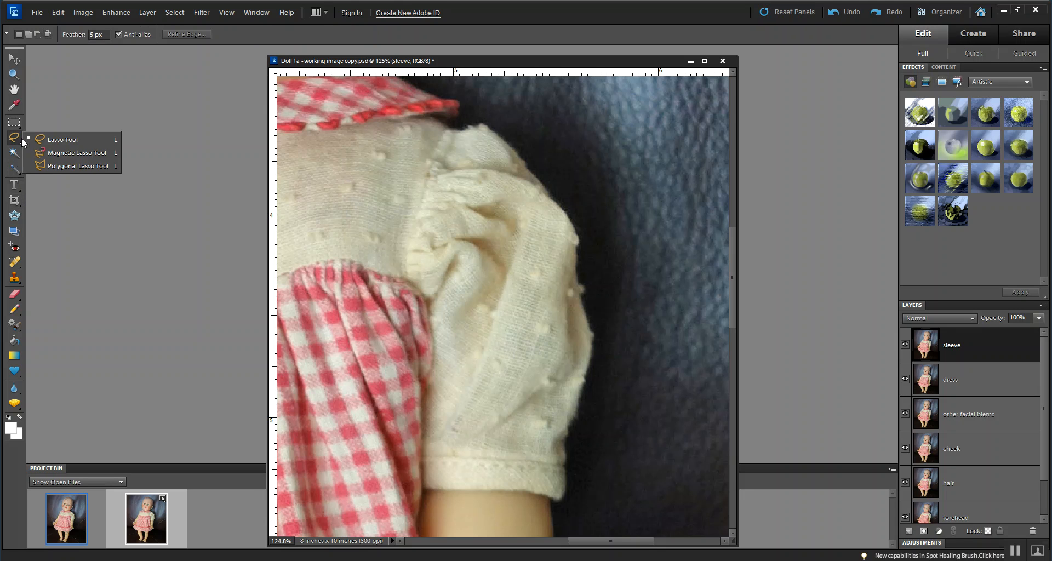
pyautogui.click(60, 149)
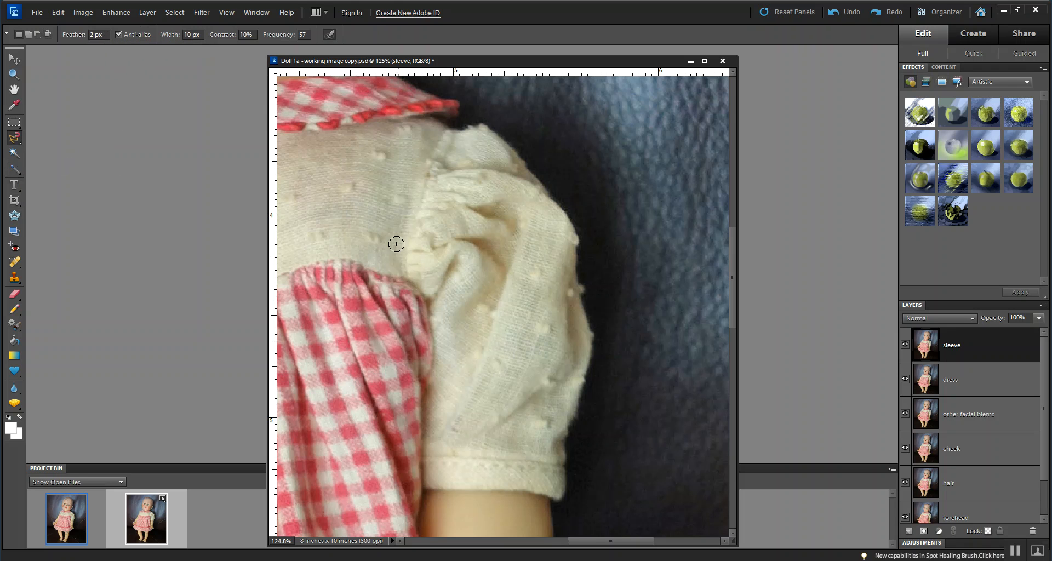
pyautogui.click(445, 126)
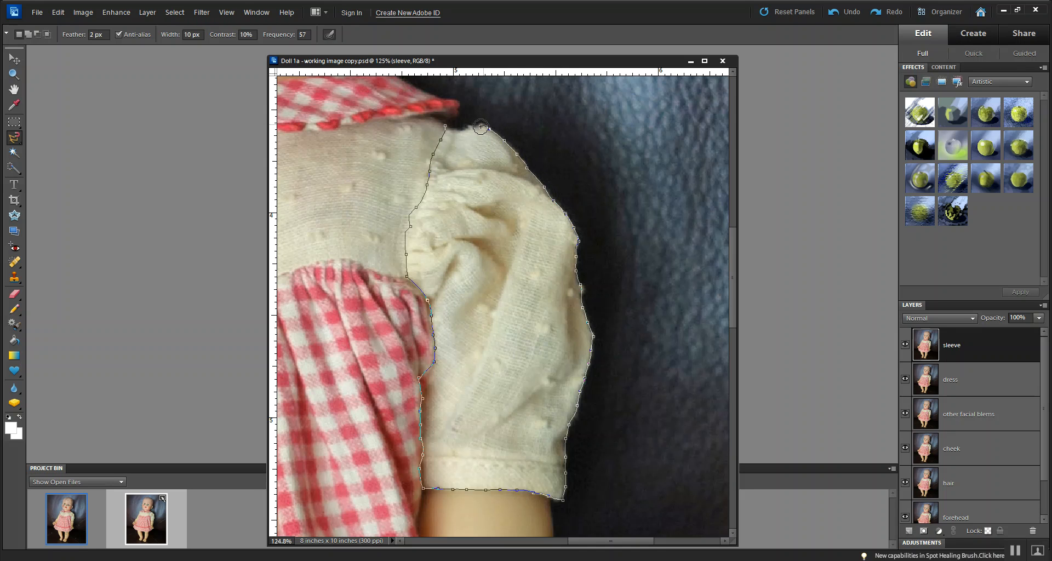
pyautogui.click(445, 122)
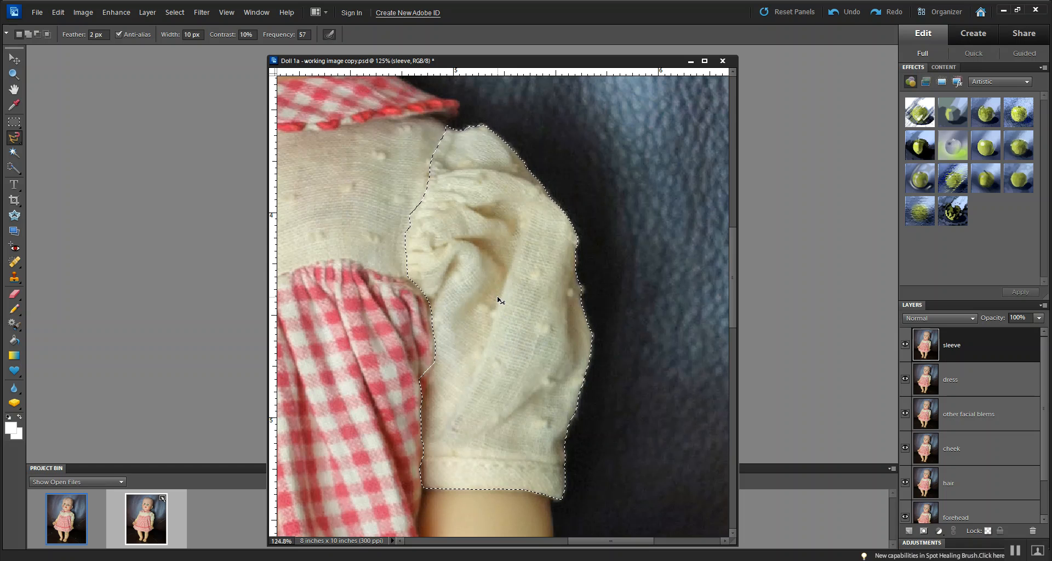
# - Copy the selected sleeve to a new layer and move the copy over the doll's sleeveless shoulder
pyautogui.scroll(-6, 489, 301)
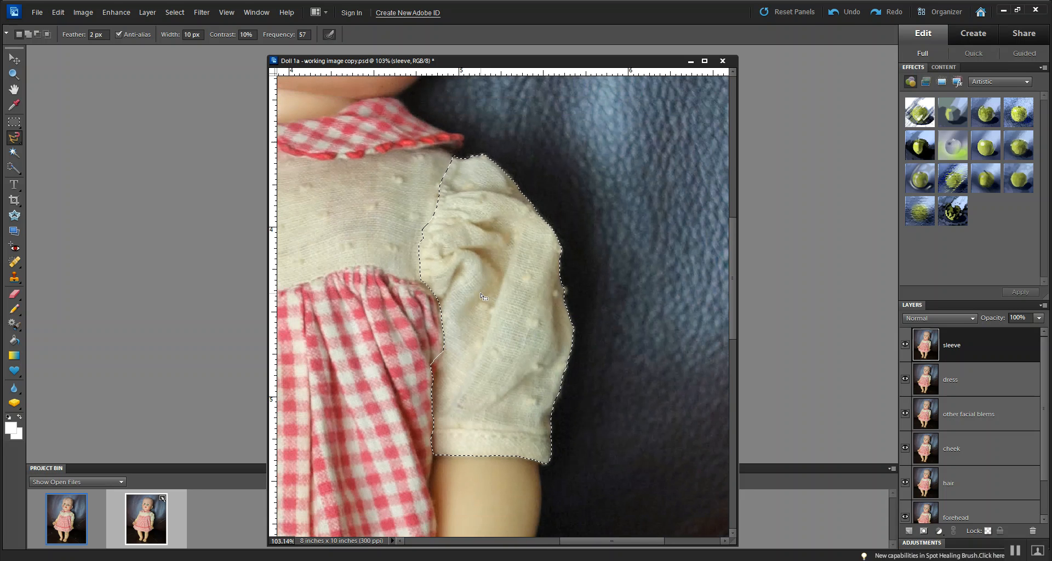
pyautogui.moveTo(370, 317); pyautogui.dragTo(529, 296)
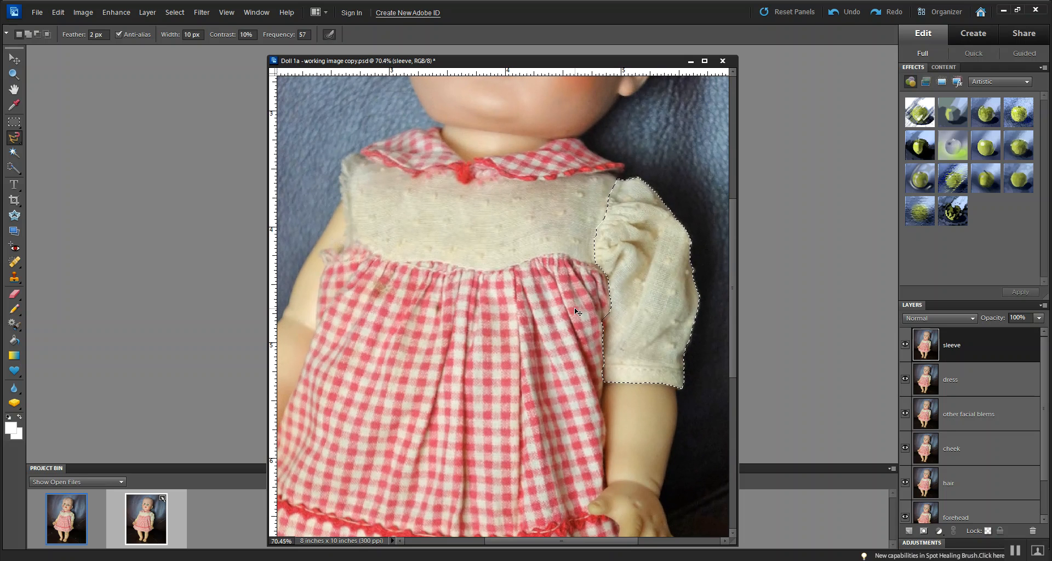
pyautogui.hotkey('ctrl', 'j')
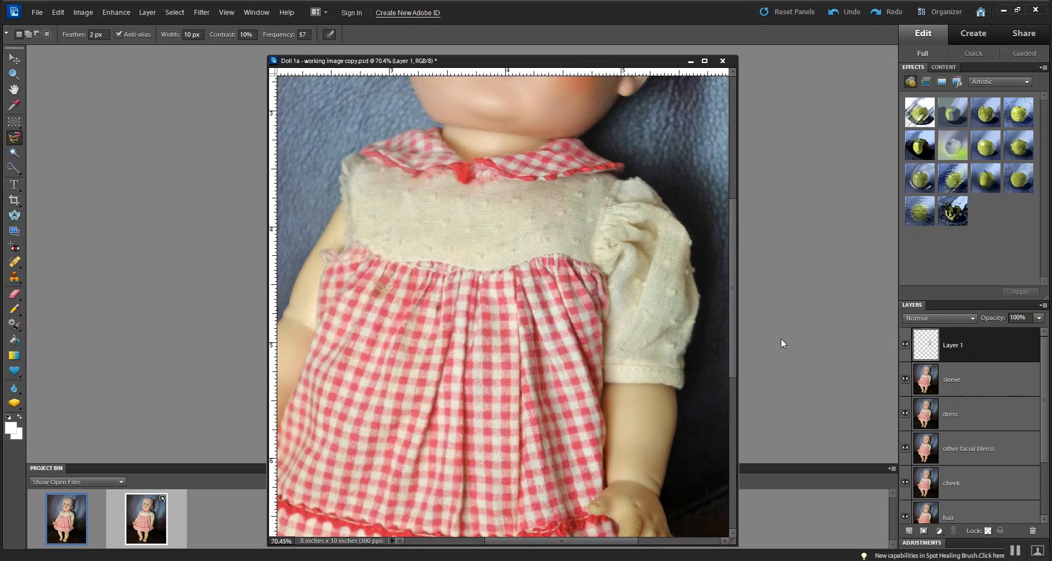
pyautogui.click(15, 58)
pyautogui.moveTo(657, 289); pyautogui.dragTo(332, 254)
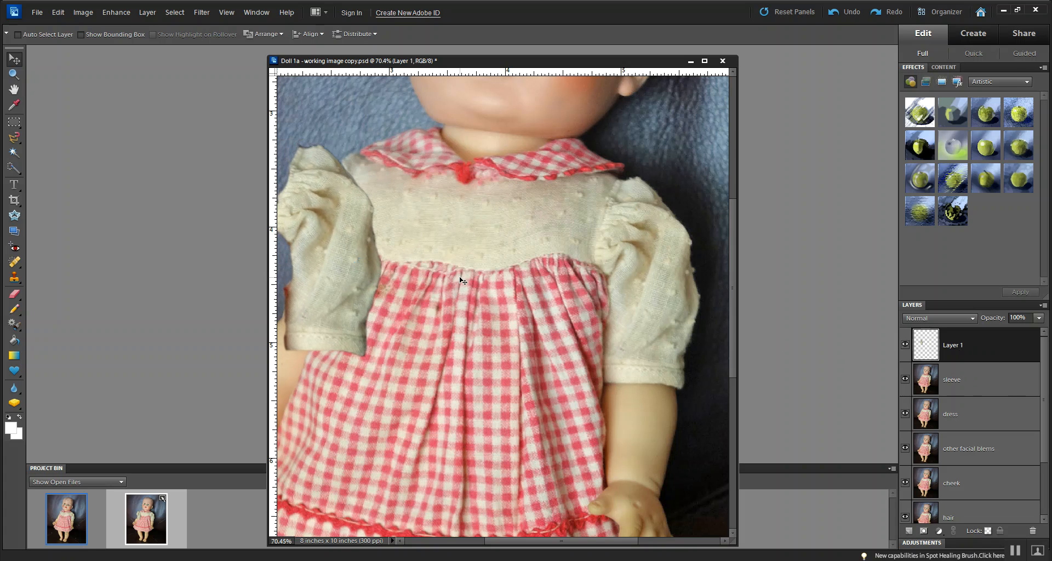
# - Flip the copied sleeve layer horizontally and move it outward over the doll's bare upper arm
pyautogui.scroll(-1, 460, 277)
pyautogui.scroll(2, 553, 331)
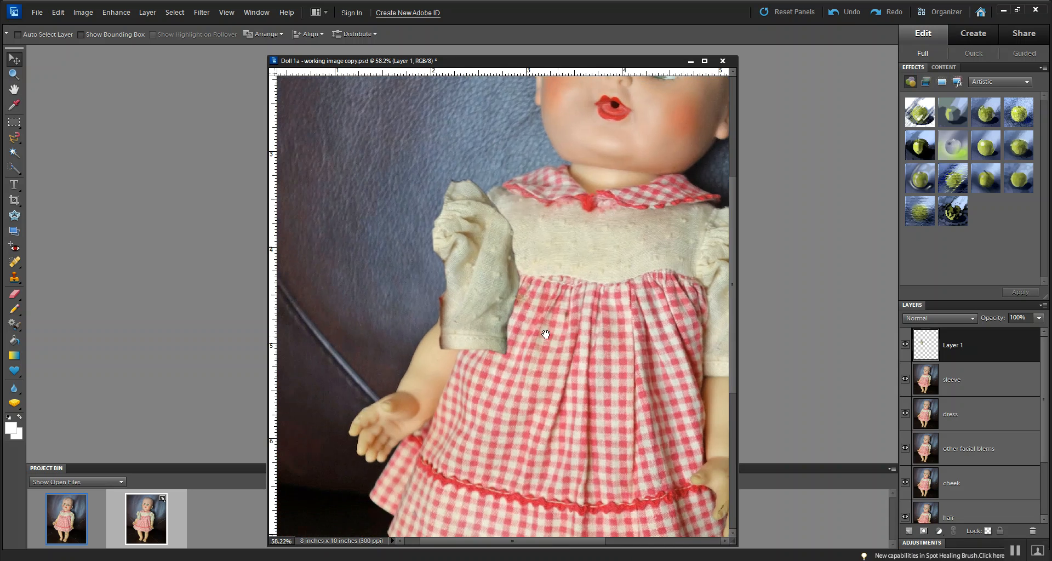
pyautogui.scroll(2, 554, 333)
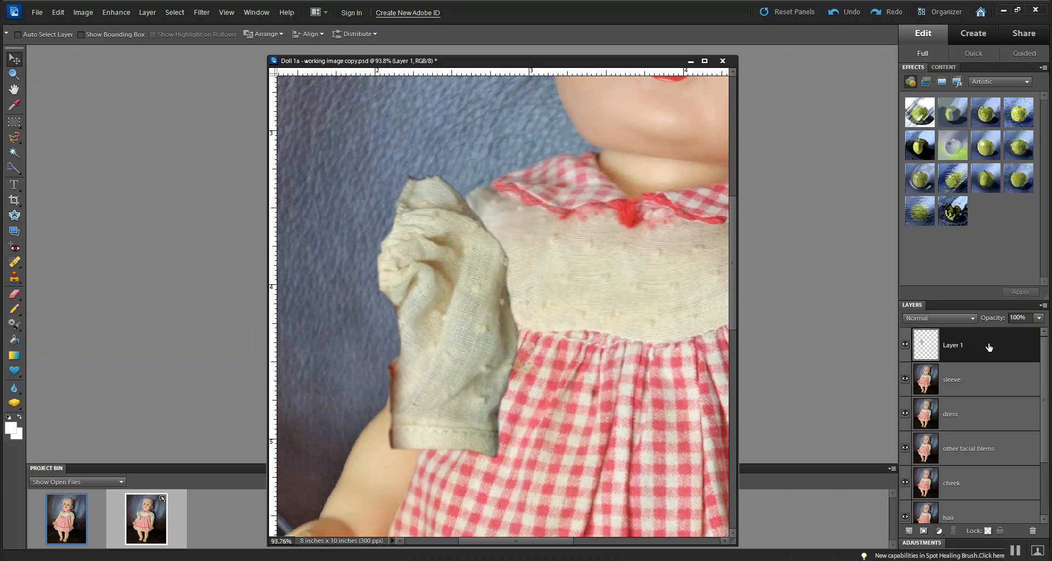
pyautogui.click(83, 13)
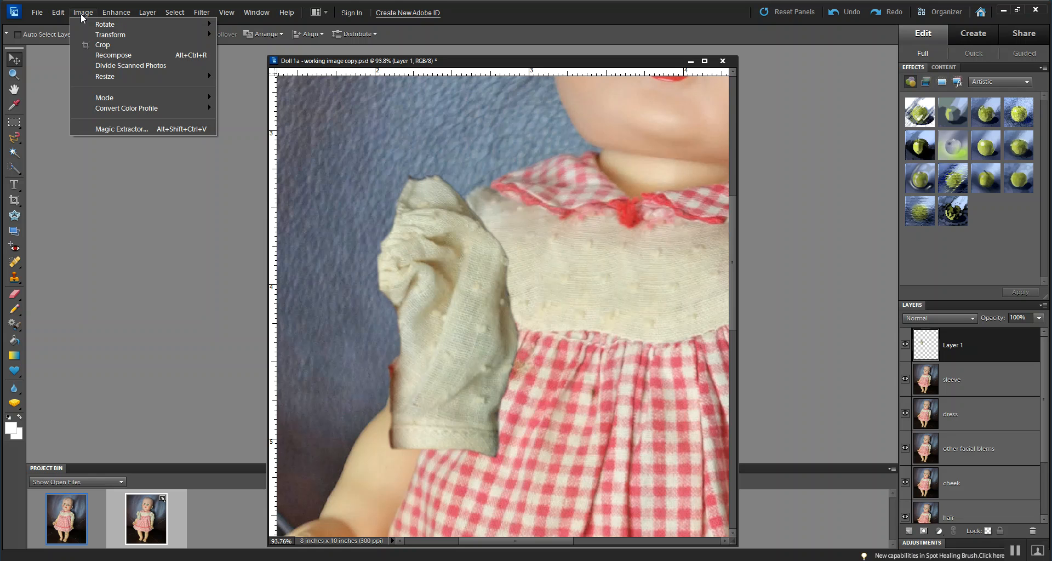
pyautogui.moveTo(102, 25)
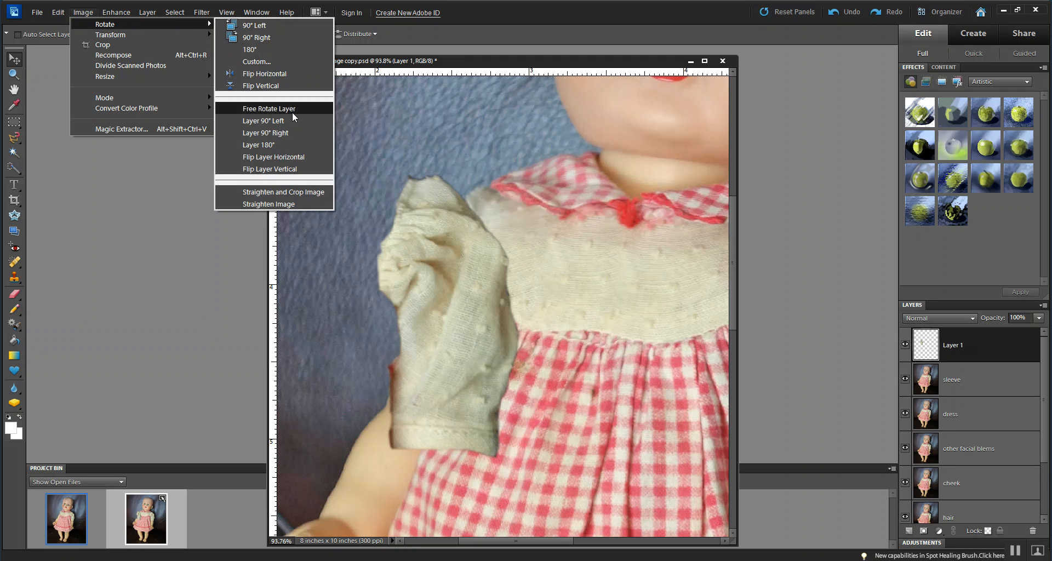
pyautogui.click(281, 157)
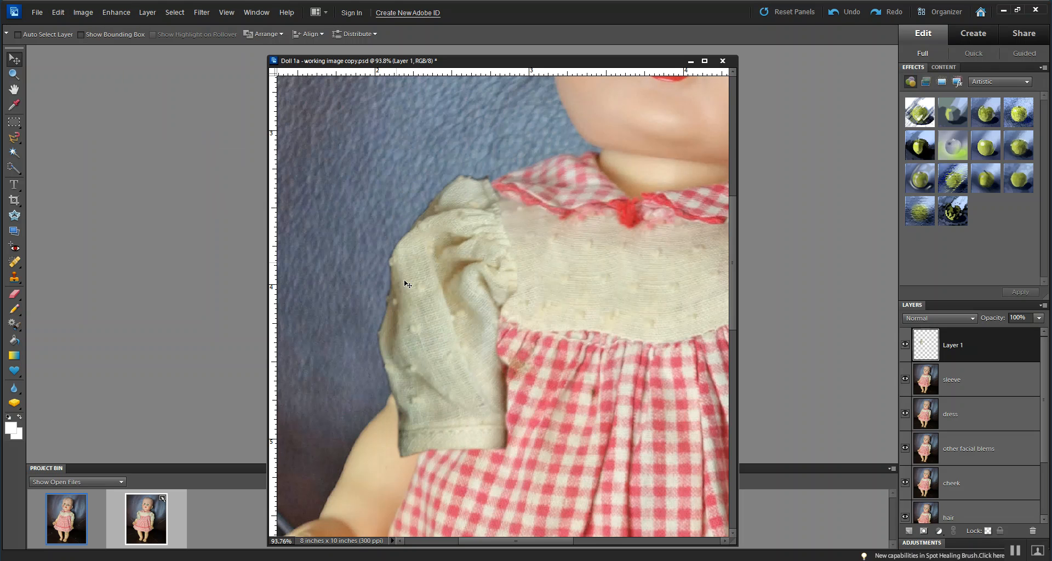
pyautogui.moveTo(445, 317); pyautogui.dragTo(392, 341)
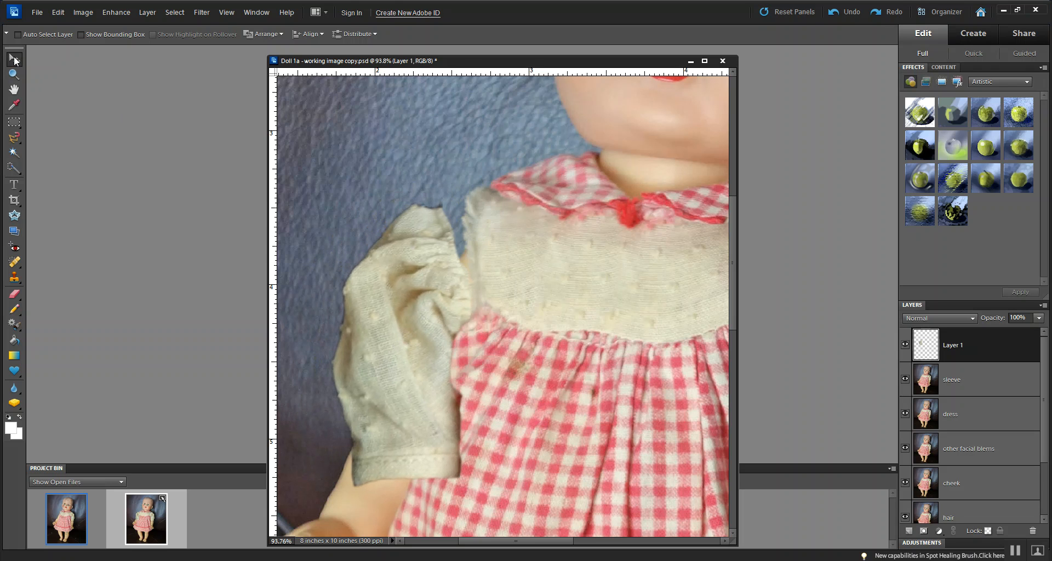
# - Rotate the flipped sleeve about 10.9 degrees clockwise and fit it against the shoulder edge of the bodice
pyautogui.click(81, 35)
pyautogui.click(394, 198)
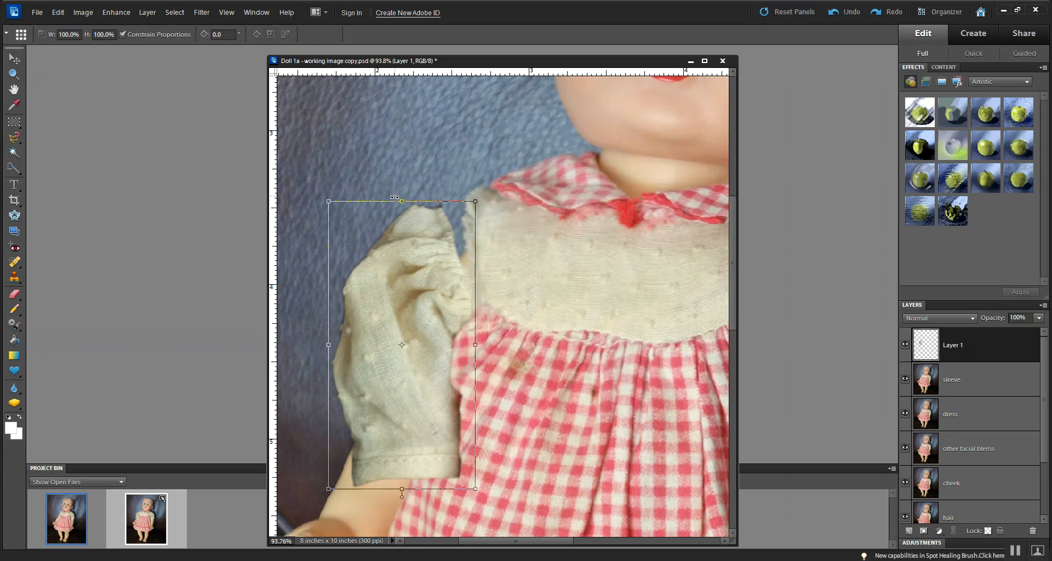
pyautogui.moveTo(395, 198); pyautogui.dragTo(423, 198)
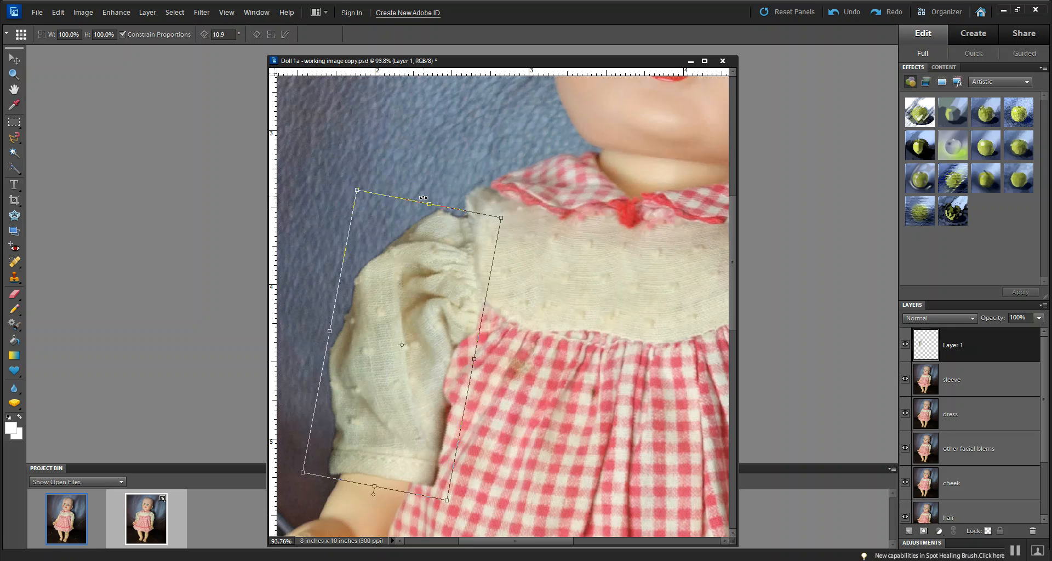
pyautogui.moveTo(419, 318); pyautogui.dragTo(428, 298)
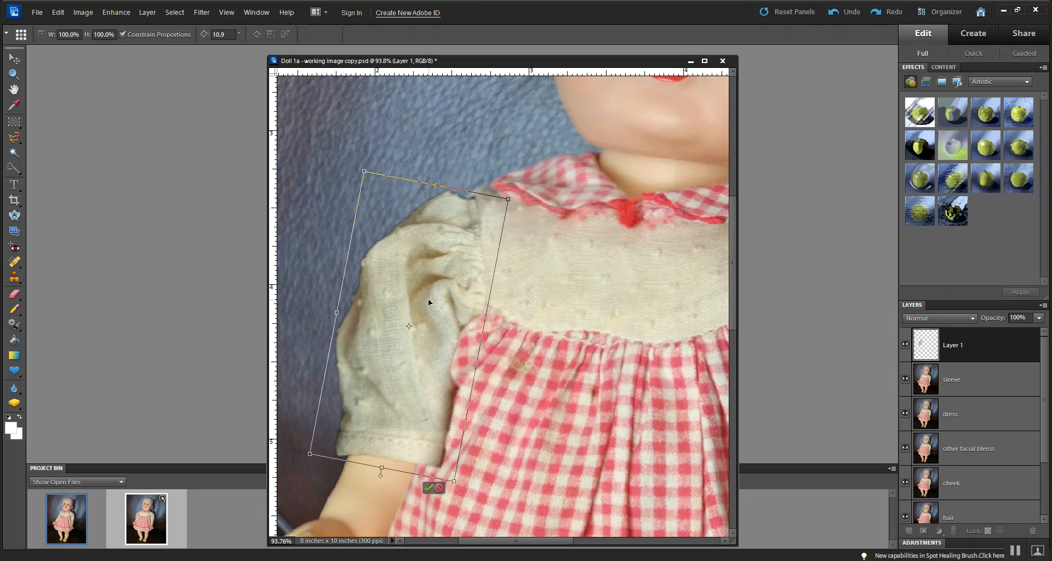
pyautogui.click(429, 488)
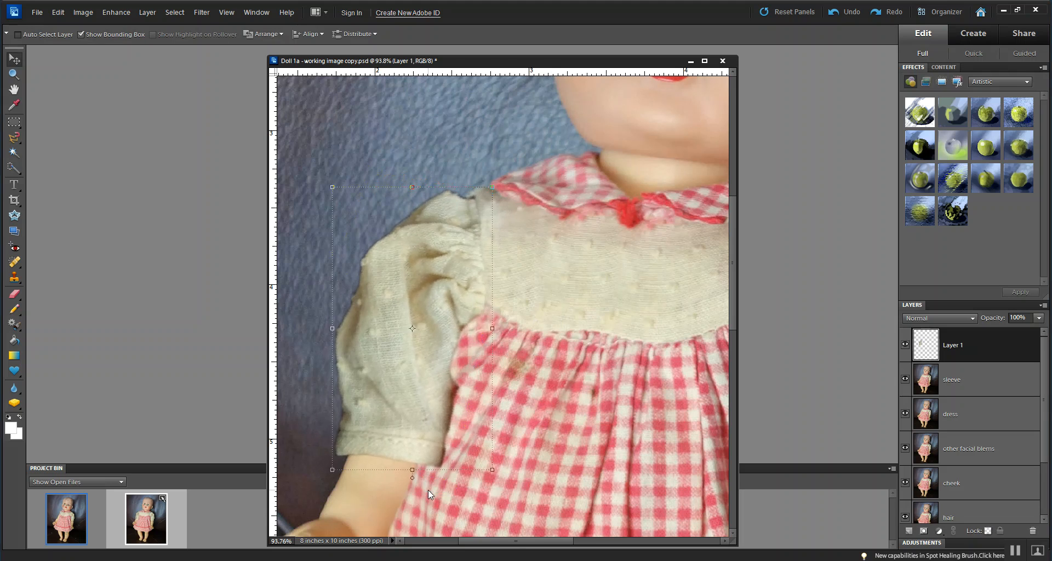
# - Check the new sleeve against the whole doll and shift it slightly upward to align with the shoulder
pyautogui.scroll(-6, 613, 297)
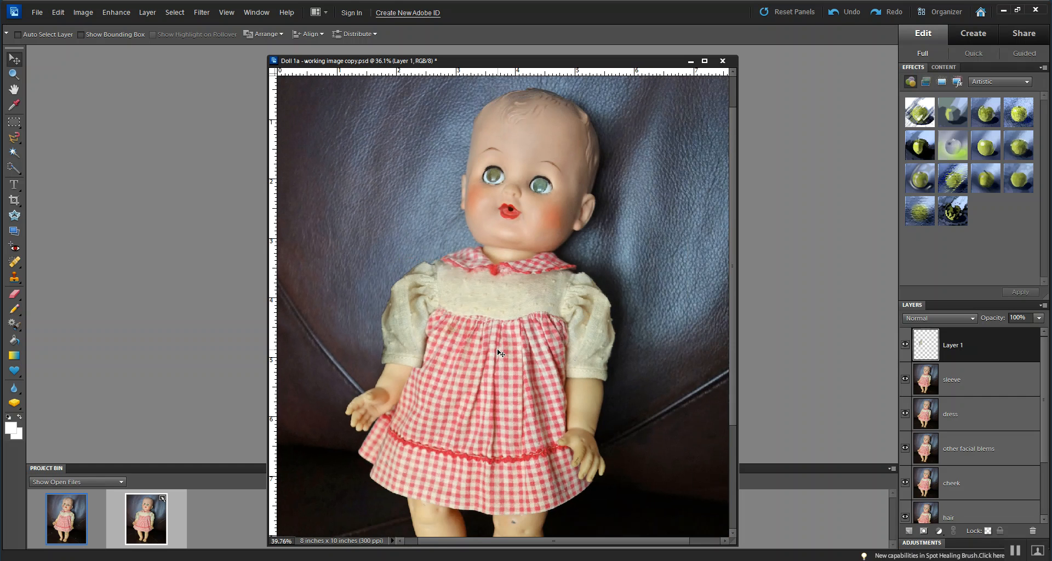
pyautogui.scroll(3, 497, 353)
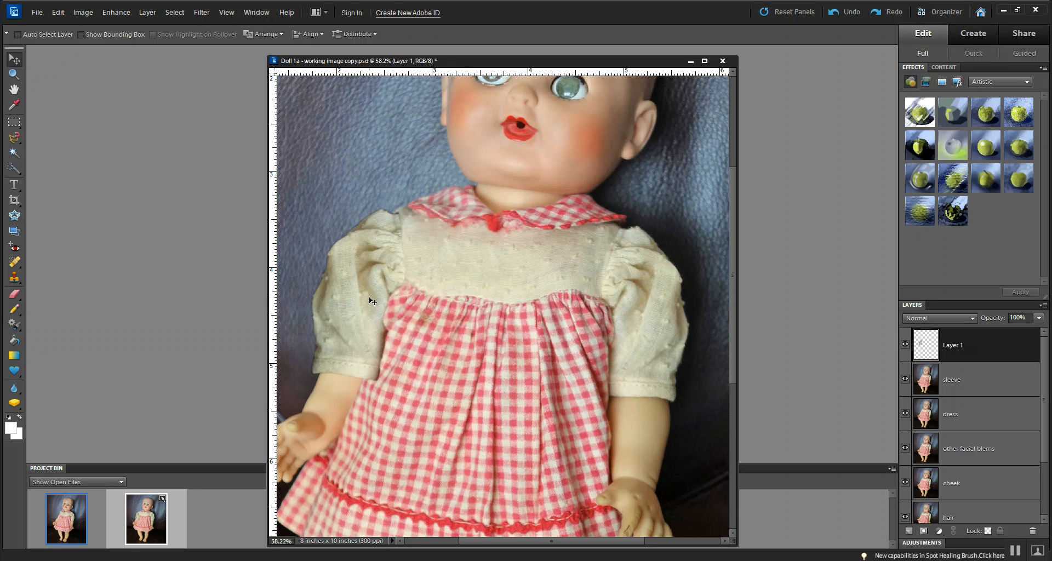
pyautogui.moveTo(370, 295); pyautogui.dragTo(370, 293)
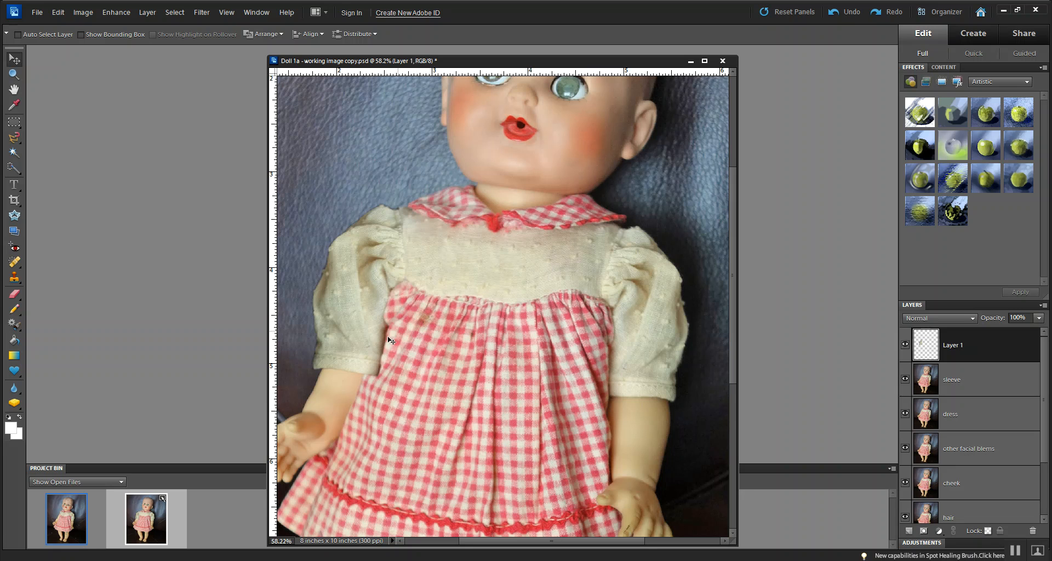
# - Set up the Eraser for blending the new sleeve's edges with a soft 17 px brush at 50% opacity
pyautogui.scroll(1, 442, 350)
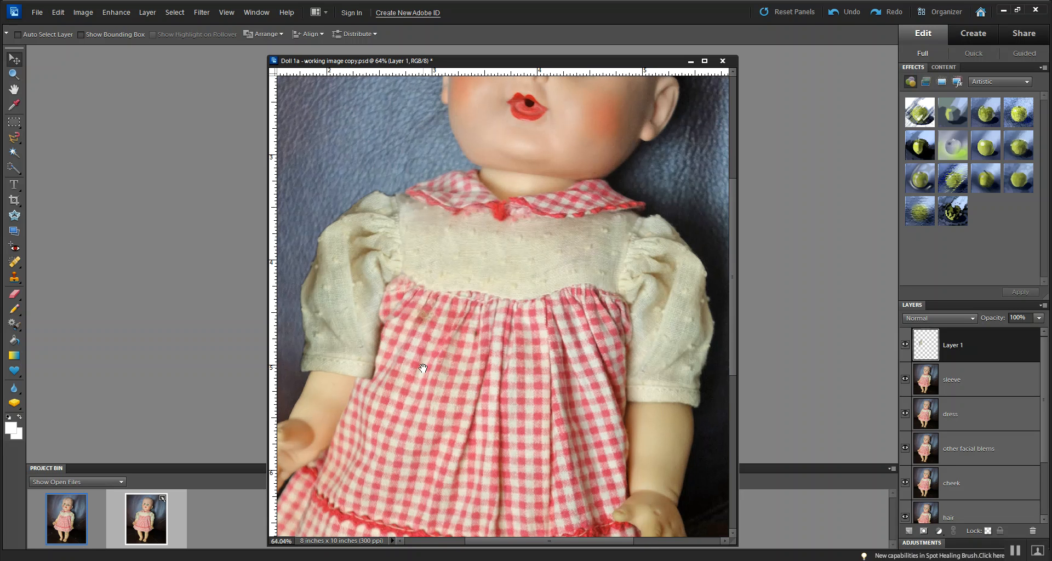
pyautogui.scroll(2, 527, 351)
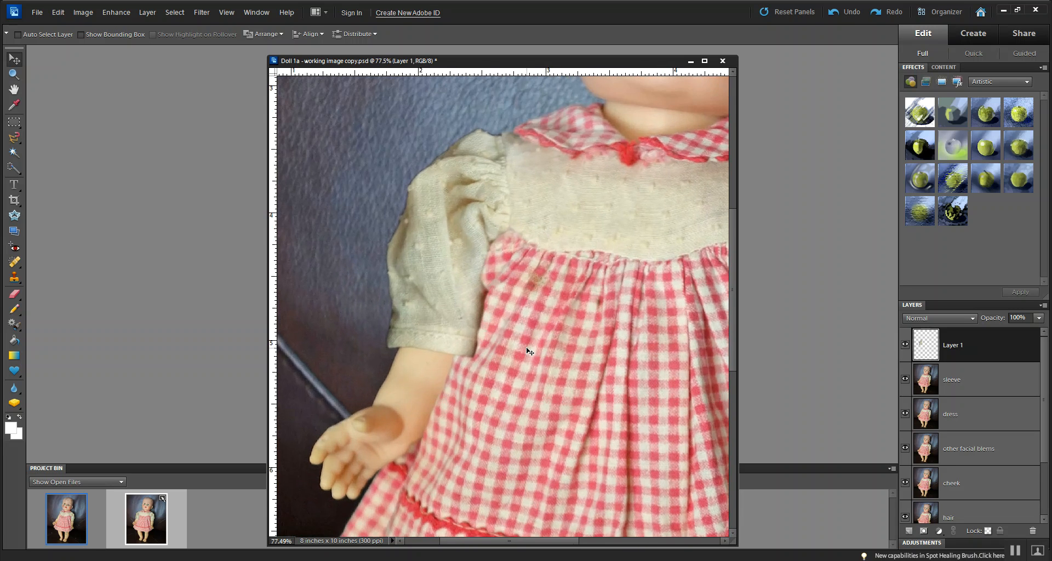
pyautogui.scroll(1, 543, 299)
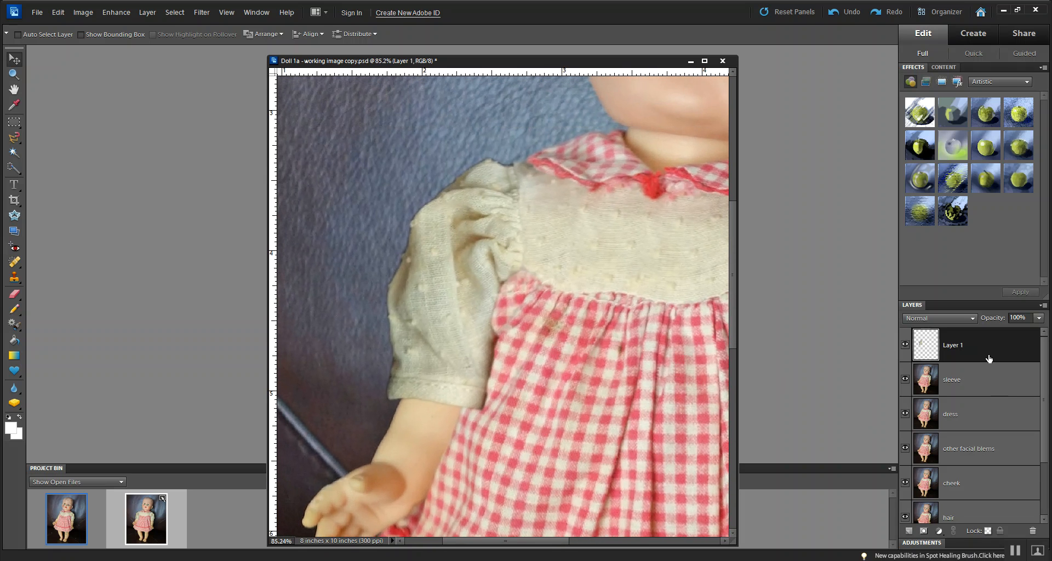
pyautogui.click(14, 294)
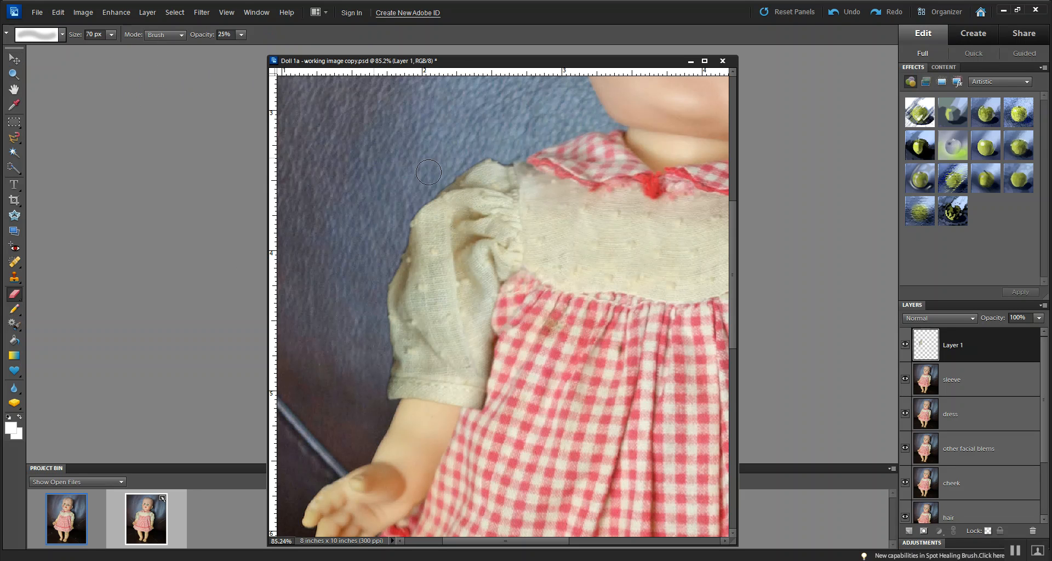
pyautogui.scroll(2, 481, 229)
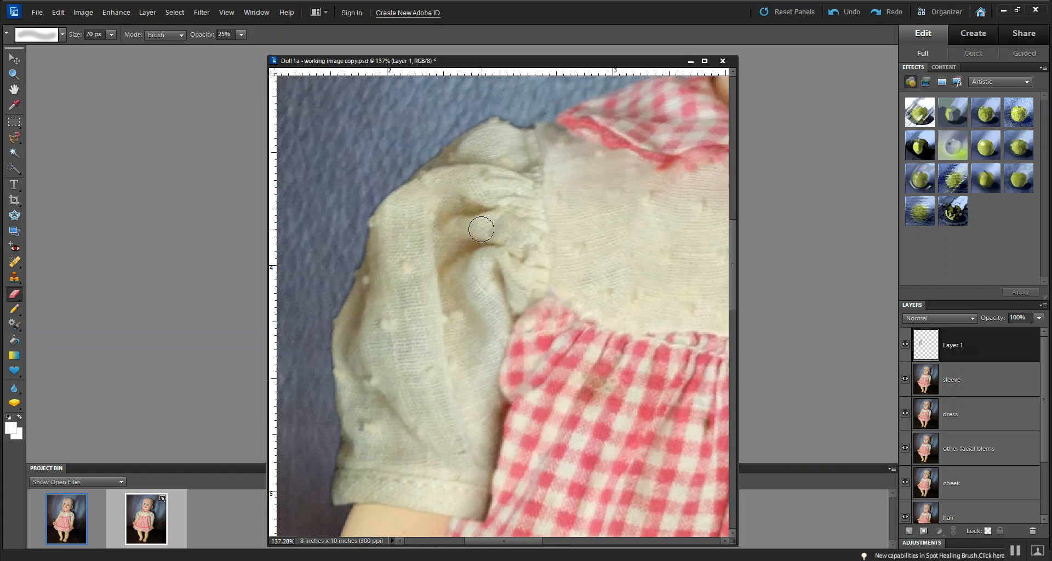
pyautogui.scroll(2, 491, 169)
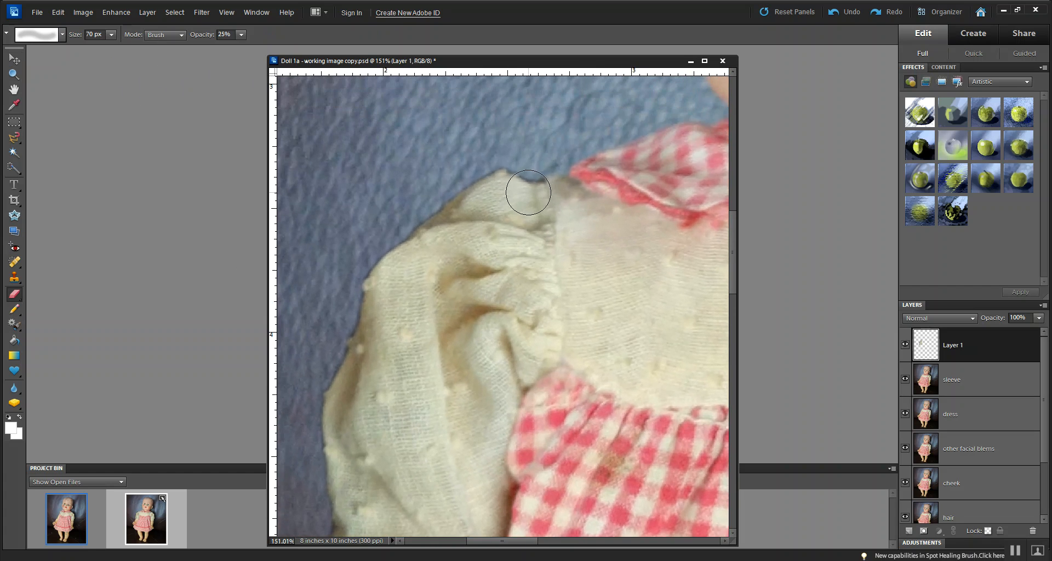
pyautogui.press('[')
pyautogui.press('[')
pyautogui.press('[')
pyautogui.press('[')
pyautogui.press('[')
pyautogui.click(63, 35)
pyautogui.click(69, 98)
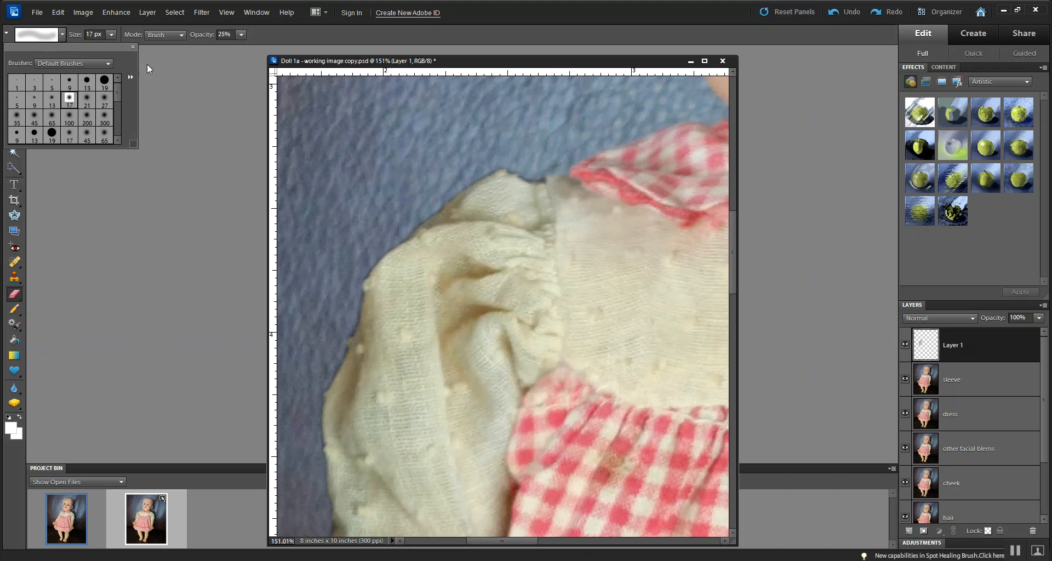
pyautogui.click(241, 34)
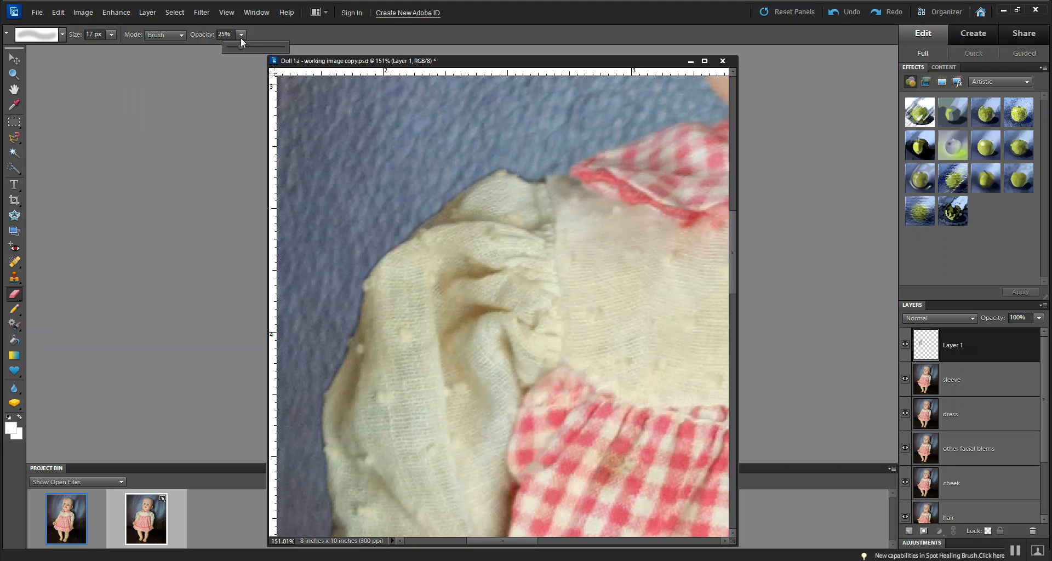
pyautogui.moveTo(253, 47); pyautogui.dragTo(256, 48)
# - Erase lightly along the new sleeve's edges, from the shoulder and outer arm to the side meeting the skirt
pyautogui.click(545, 178)
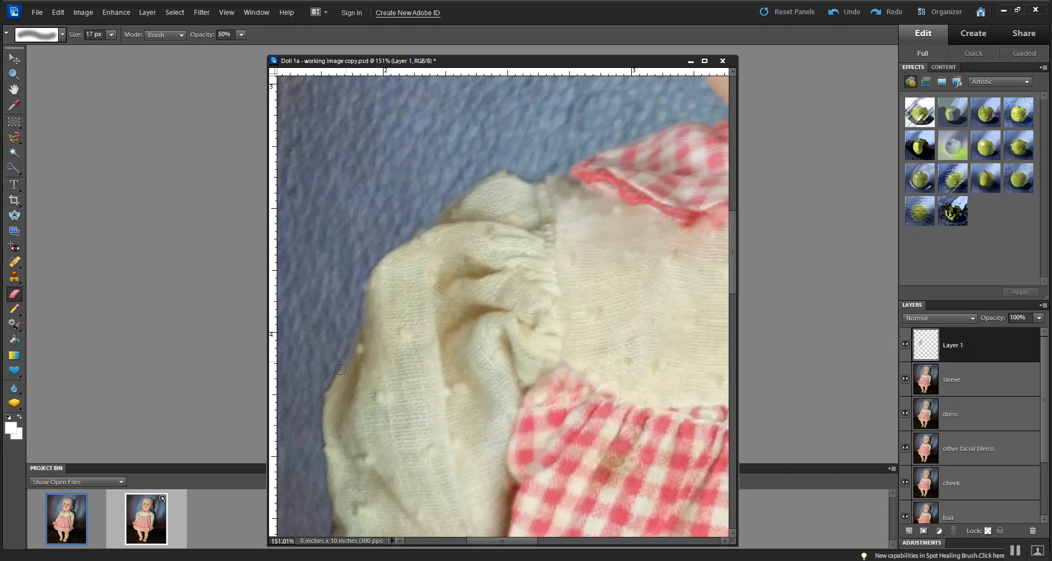
pyautogui.scroll(-2, 320, 320)
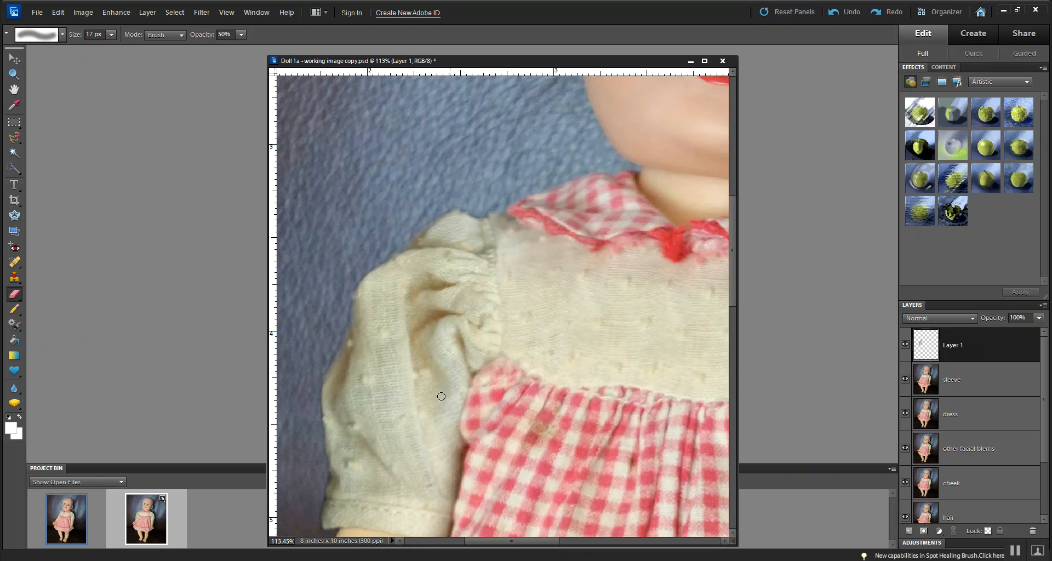
pyautogui.moveTo(383, 418); pyautogui.dragTo(432, 374)
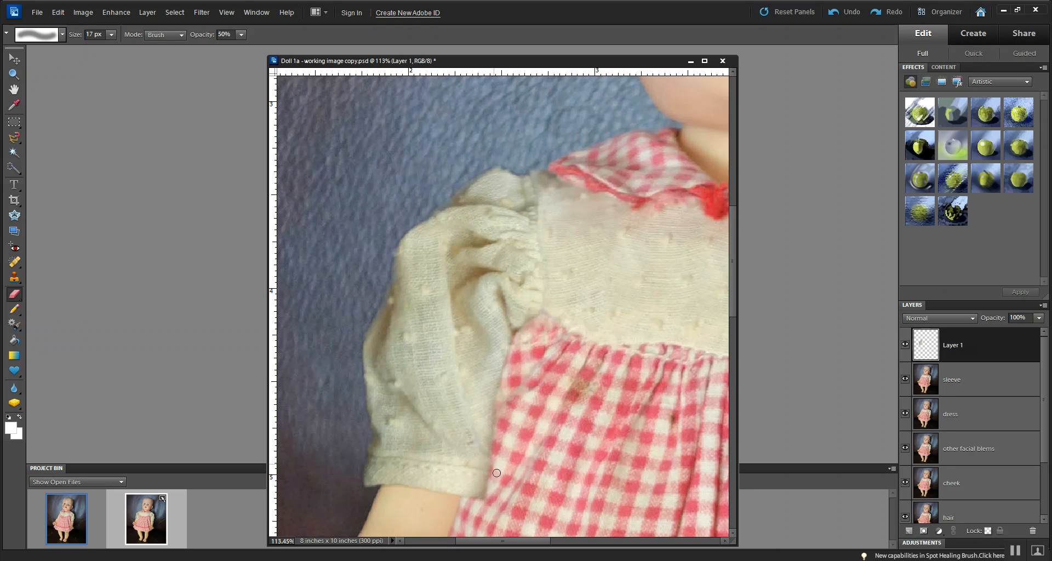
pyautogui.moveTo(508, 380); pyautogui.dragTo(502, 403)
pyautogui.moveTo(513, 330); pyautogui.dragTo(516, 333)
# - Examine the blended sleeve edges up close and against the whole doll
pyautogui.scroll(-8, 552, 370)
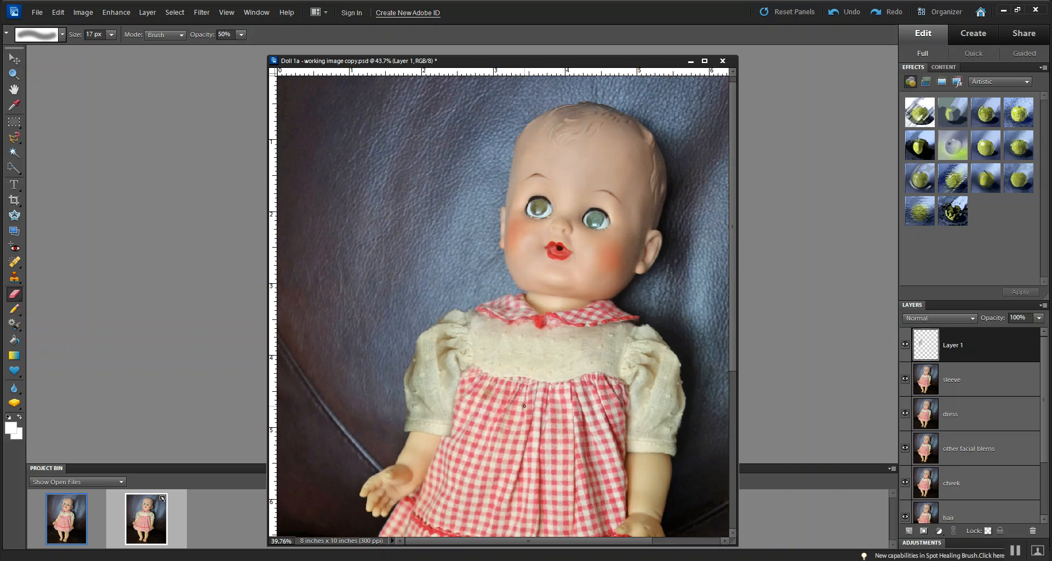
pyautogui.scroll(-2, 524, 406)
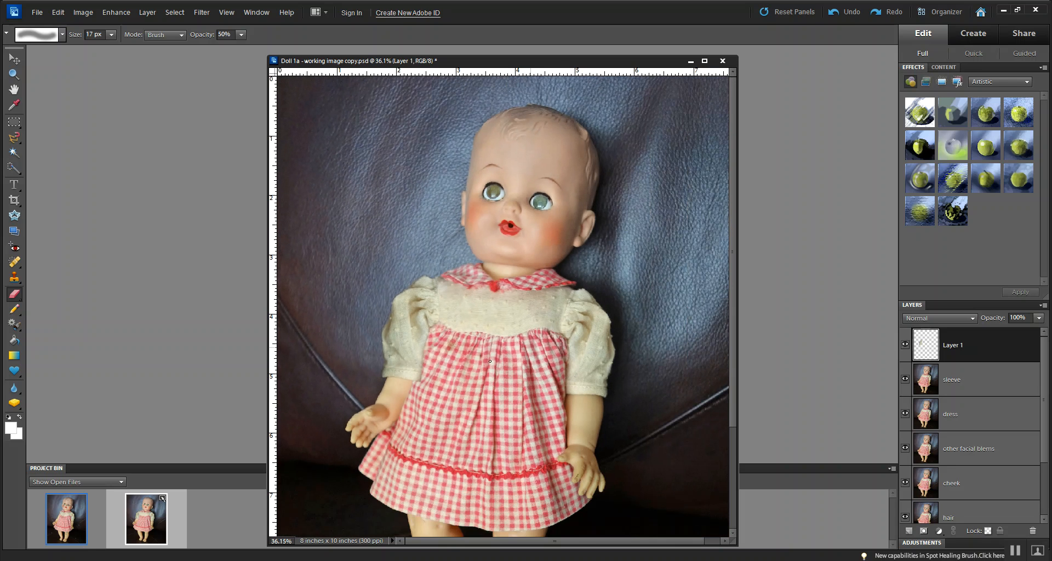
pyautogui.scroll(3, 501, 356)
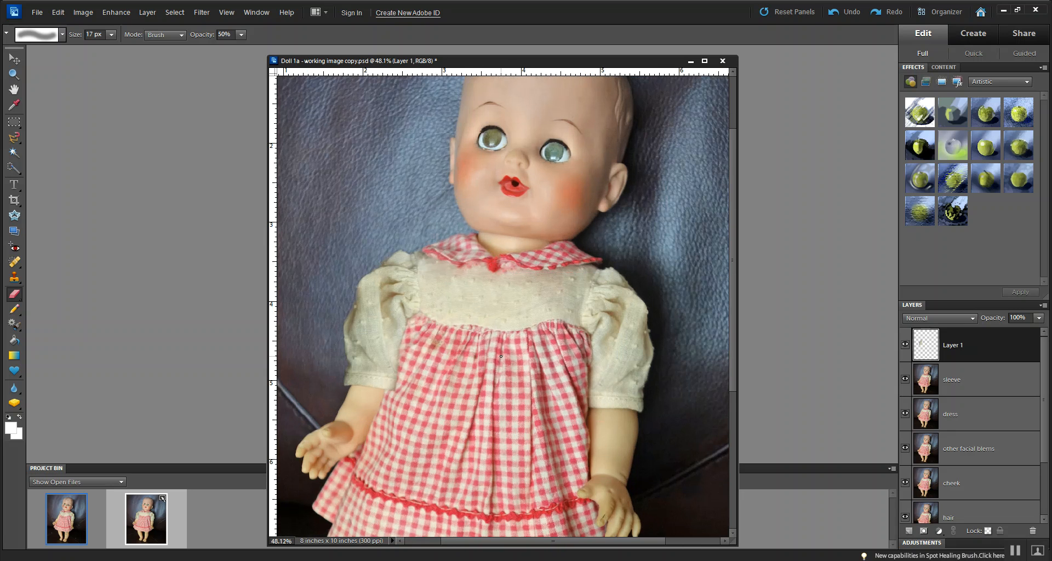
pyautogui.scroll(4, 501, 356)
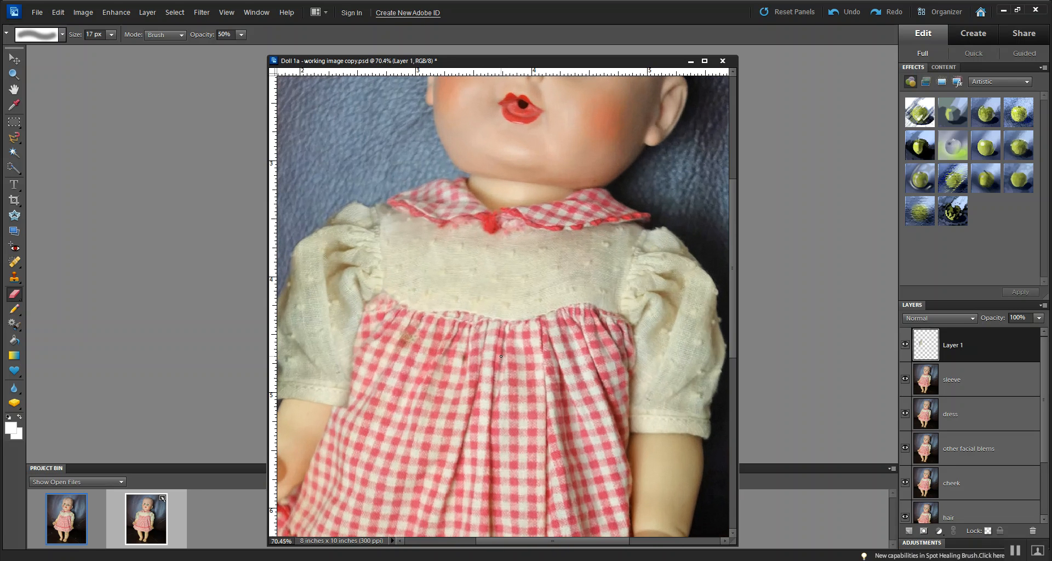
pyautogui.moveTo(460, 317); pyautogui.dragTo(618, 351)
pyautogui.scroll(1, 501, 356)
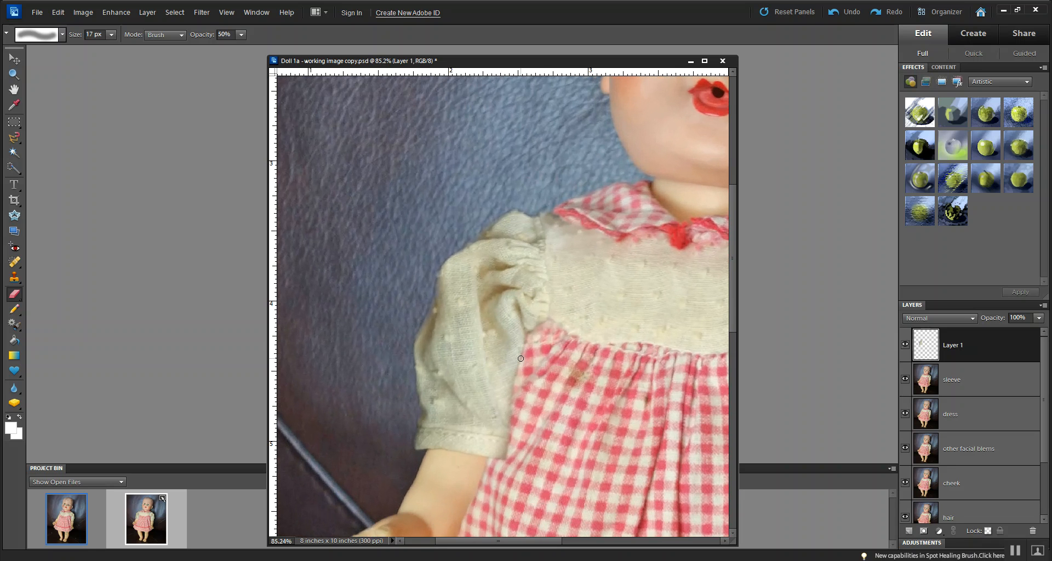
pyautogui.scroll(1, 521, 358)
pyautogui.scroll(-4, 521, 358)
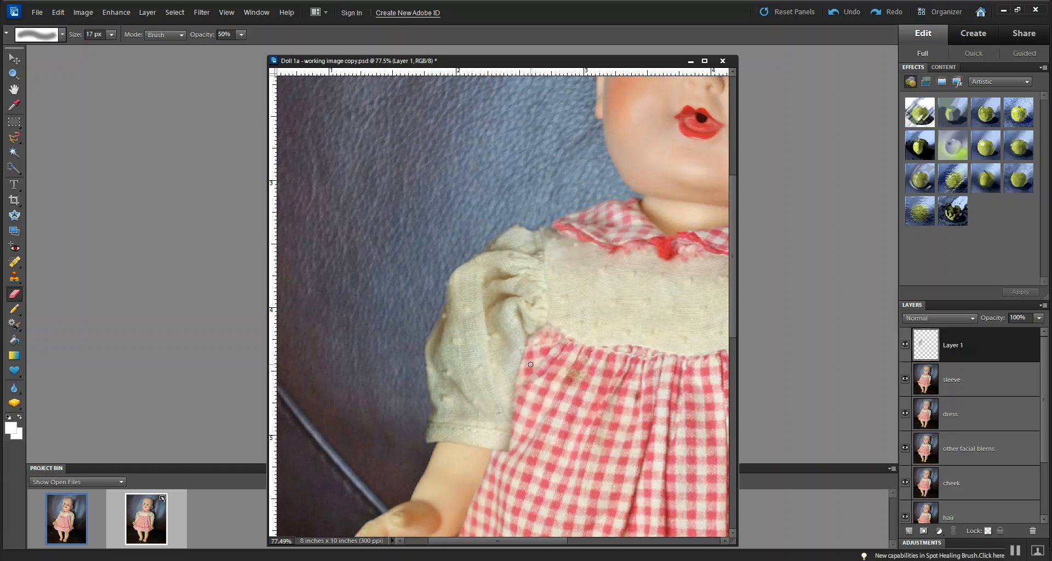
pyautogui.scroll(-2, 530, 377)
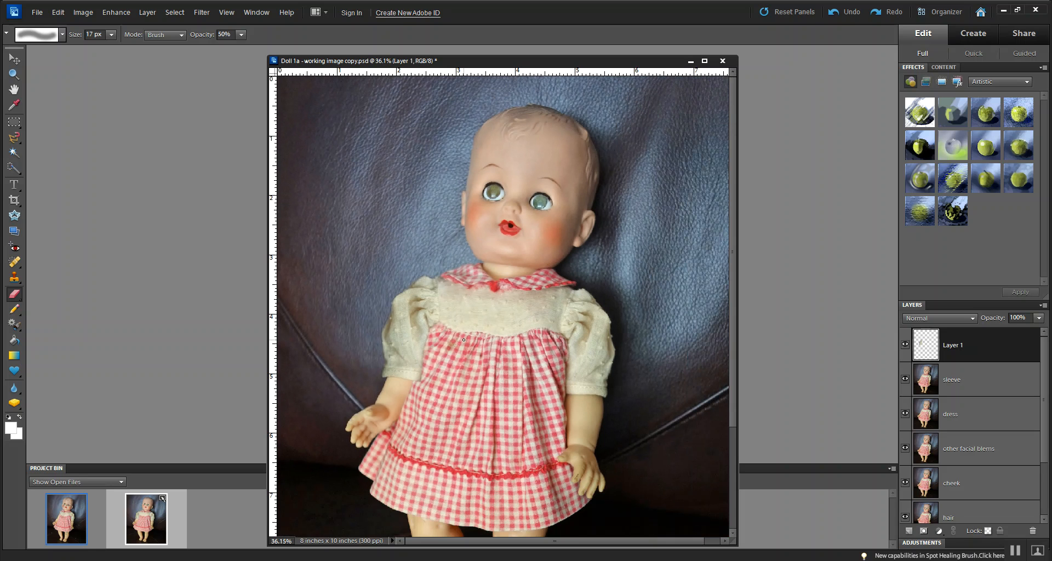
pyautogui.scroll(5, 464, 338)
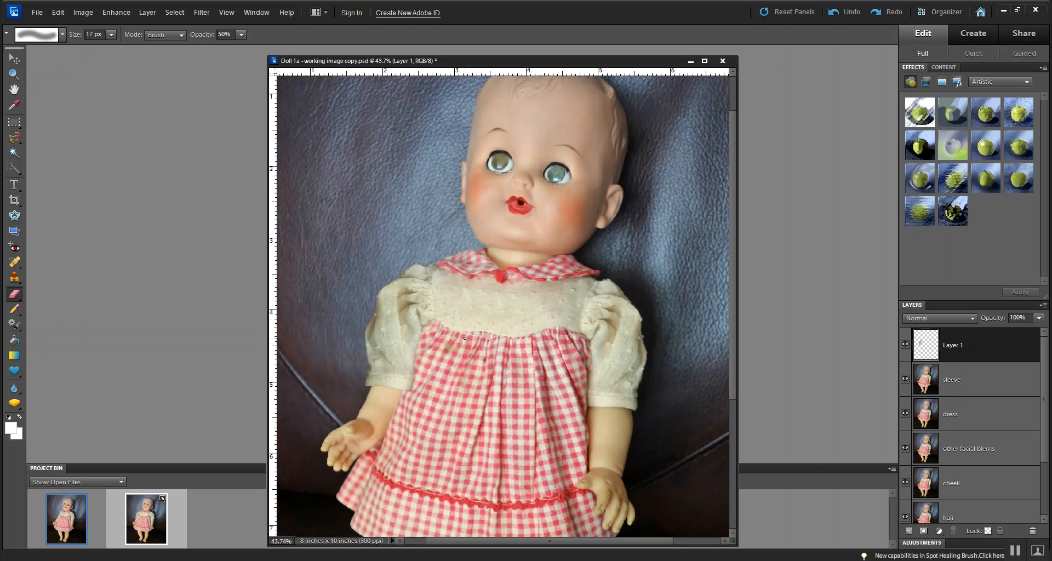
pyautogui.scroll(1, 465, 338)
pyautogui.moveTo(425, 316); pyautogui.dragTo(543, 325)
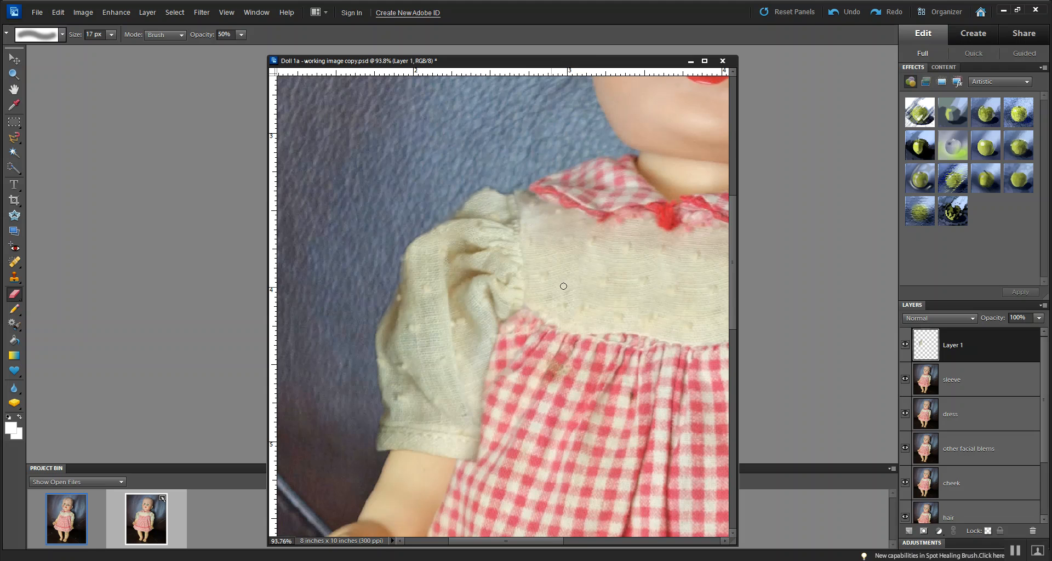
# - Compare the whole doll with and without the new sleeve by hiding Layer 1 and showing it again
pyautogui.hotkey('ctrl', '0')
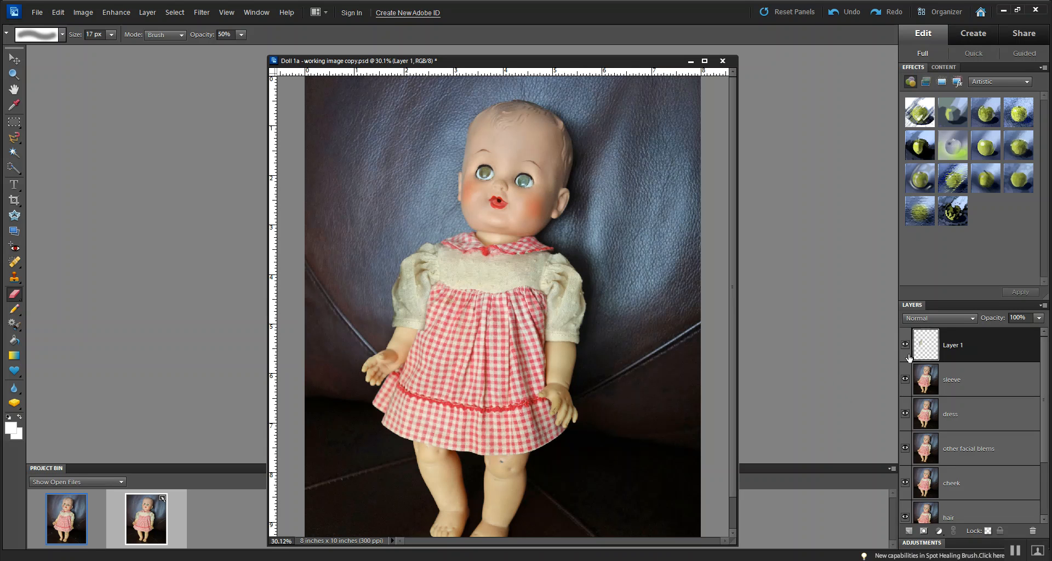
pyautogui.click(905, 344)
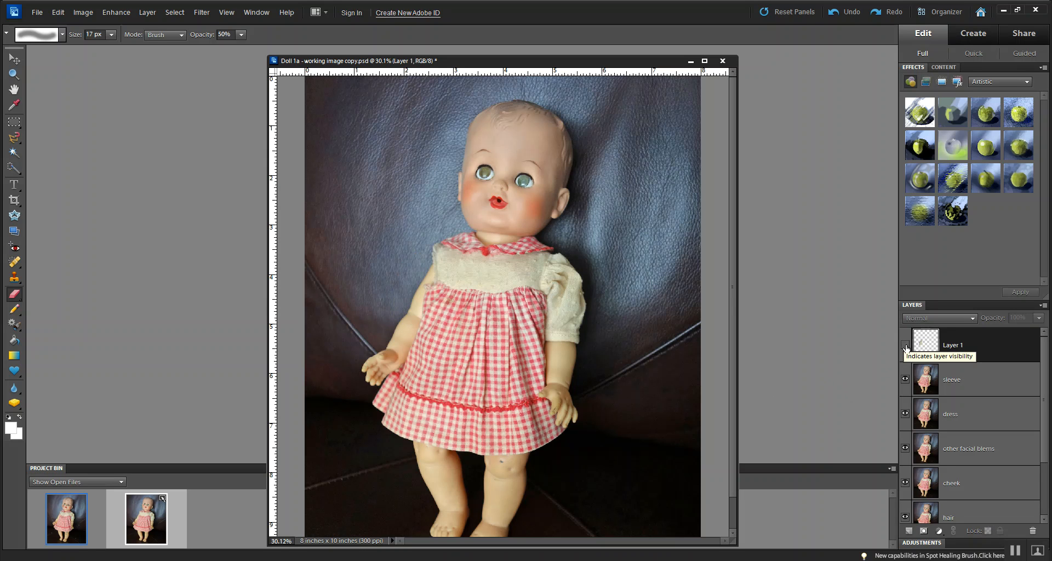
pyautogui.click(905, 345)
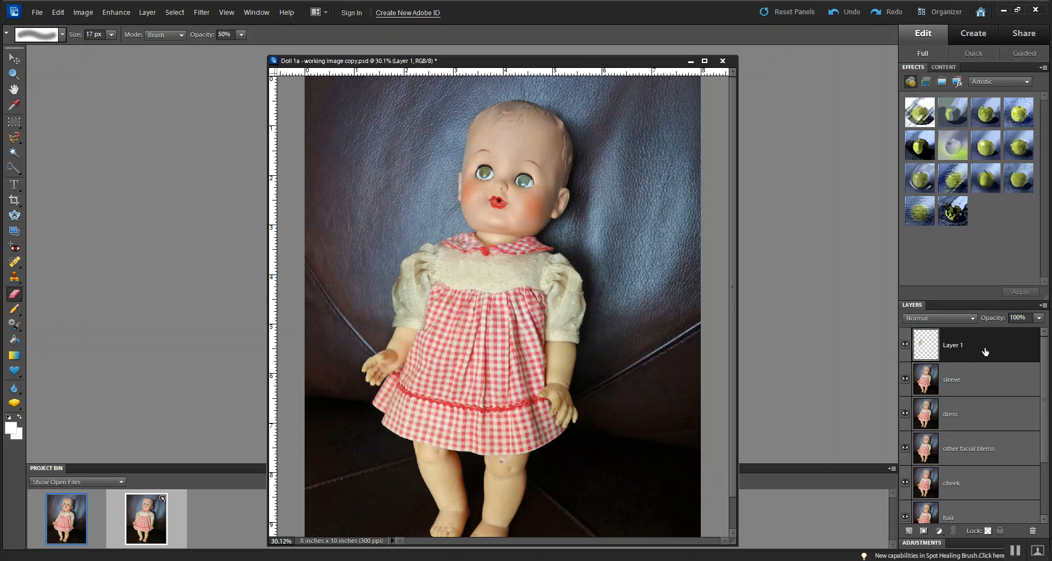
# - Merge Layer 1 down into the sleeve layer and save the working image
pyautogui.hotkey('ctrl', 'e')
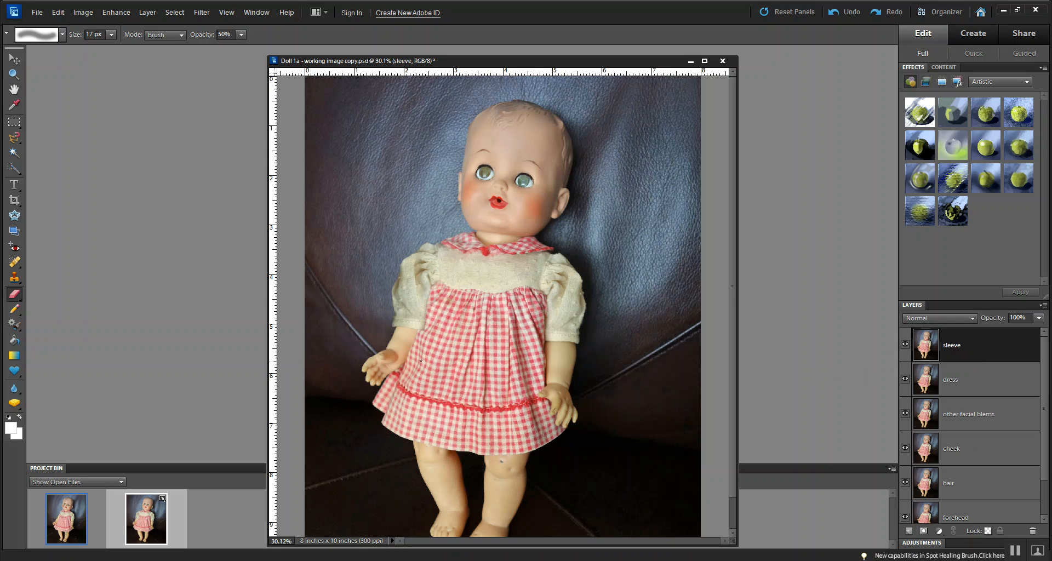
pyautogui.click(37, 12)
pyautogui.click(63, 107)
pyautogui.click(17, 60)
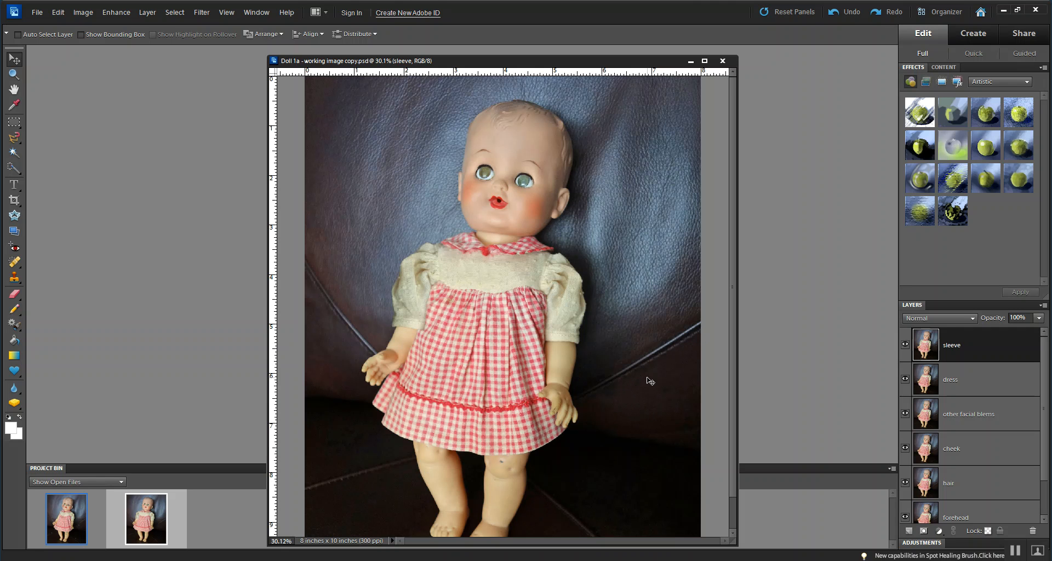
pyautogui.scroll(-2, 652, 378)
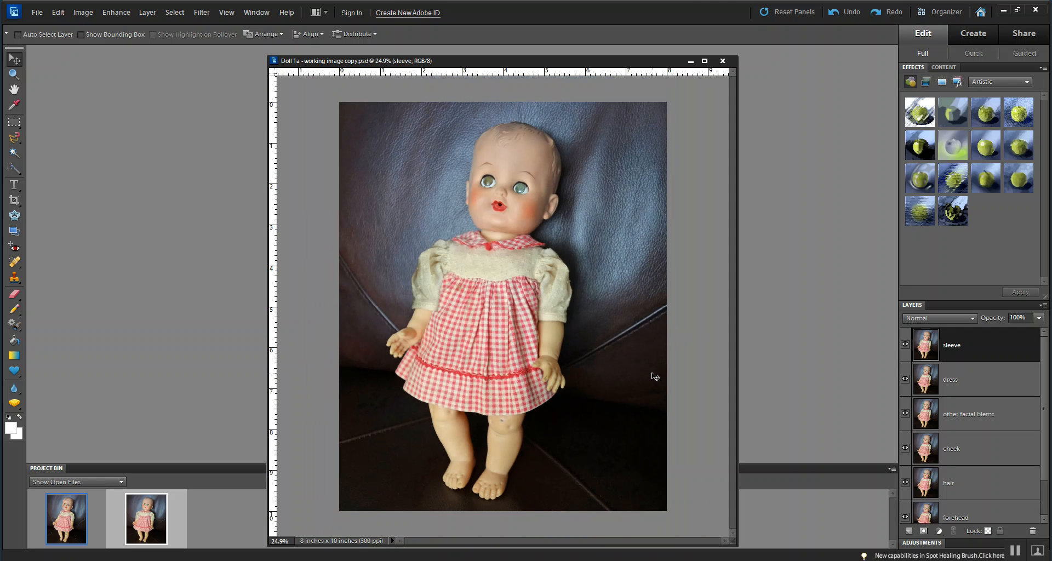